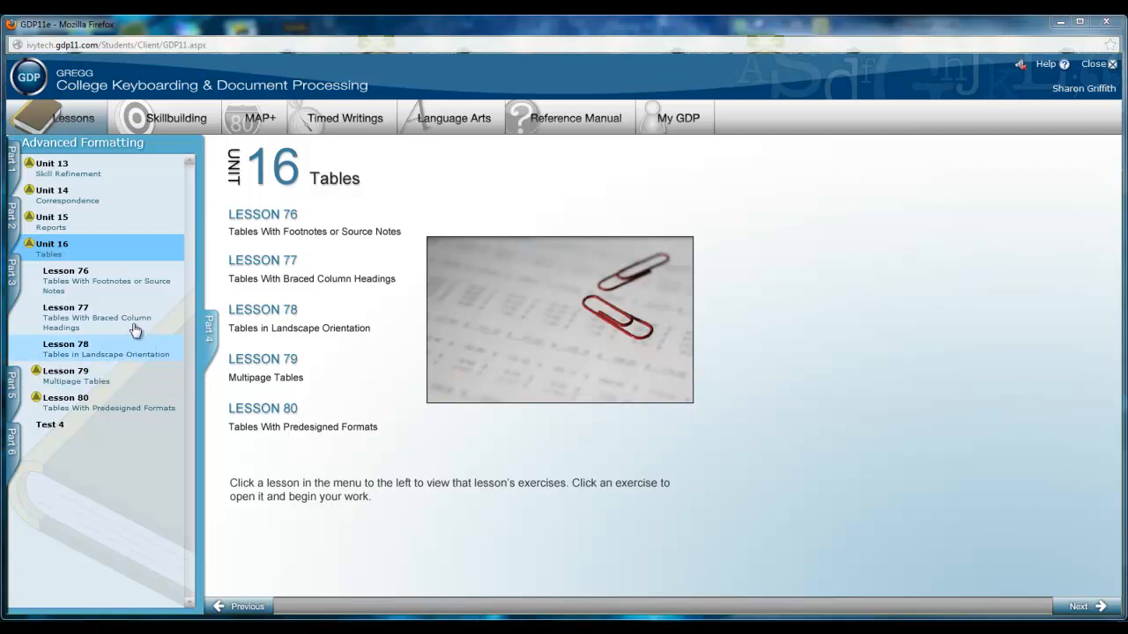
Step: Open the Table 76-26: Boxed Table exercise in Lesson 76 and start its document, GDP11-2007-Unit16_Tab076-26.docx, in Word
left_click(104, 292)
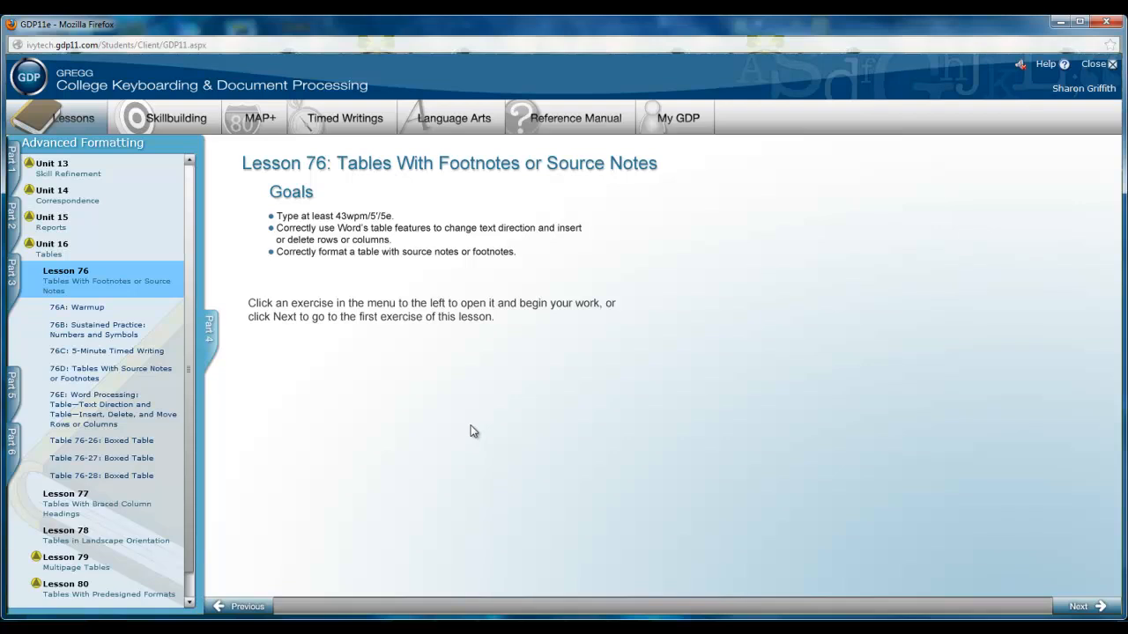
left_click(123, 377)
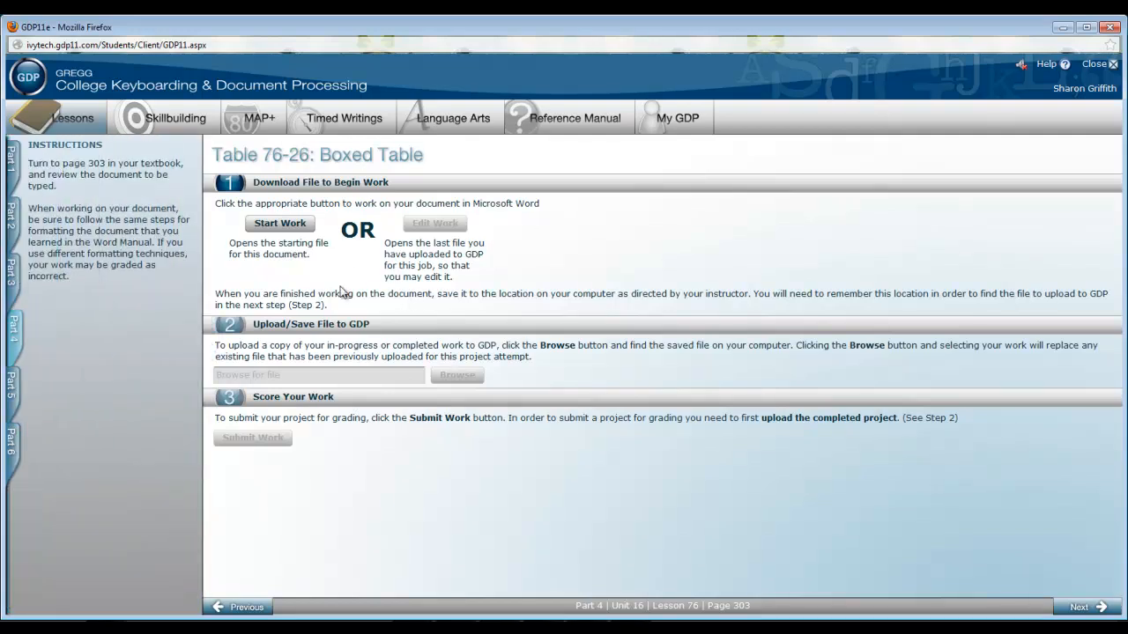
left_click(280, 224)
left_click(333, 357)
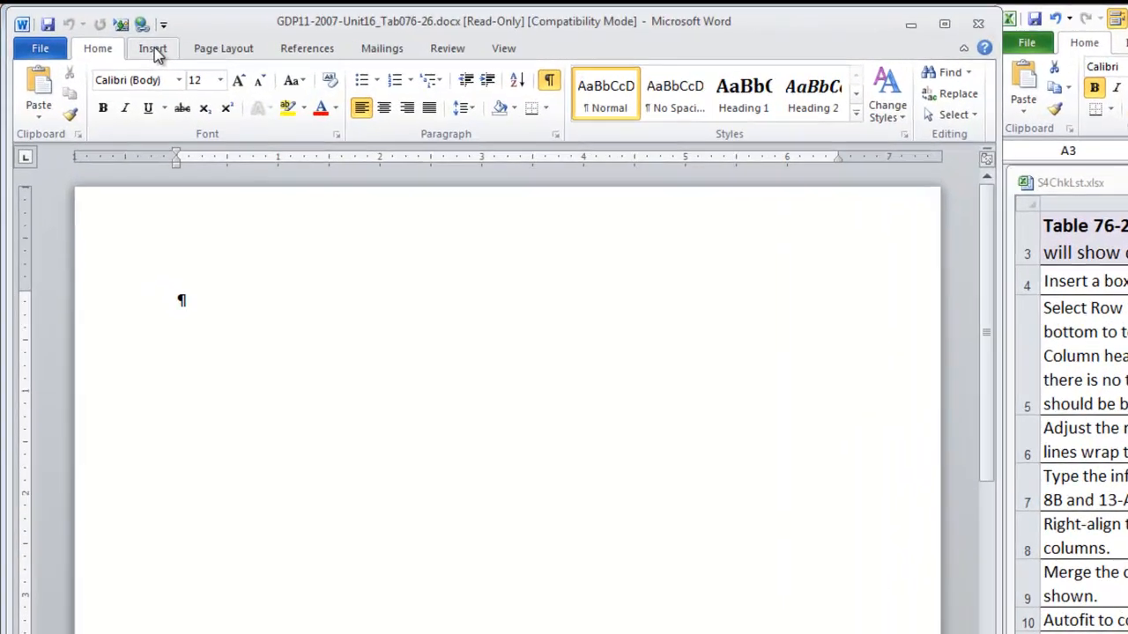
Step: Insert a table with 8 columns and 6 rows in the blank document
left_click(112, 47)
left_click(157, 123)
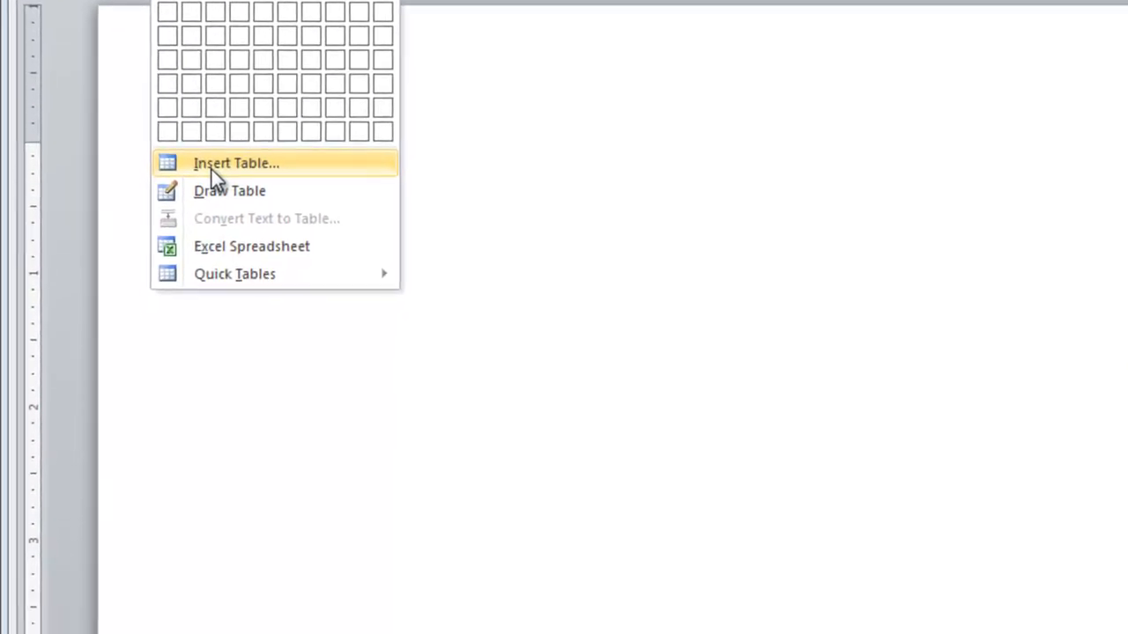
left_click(212, 166)
left_click(772, 335)
left_click(772, 334)
left_click(772, 335)
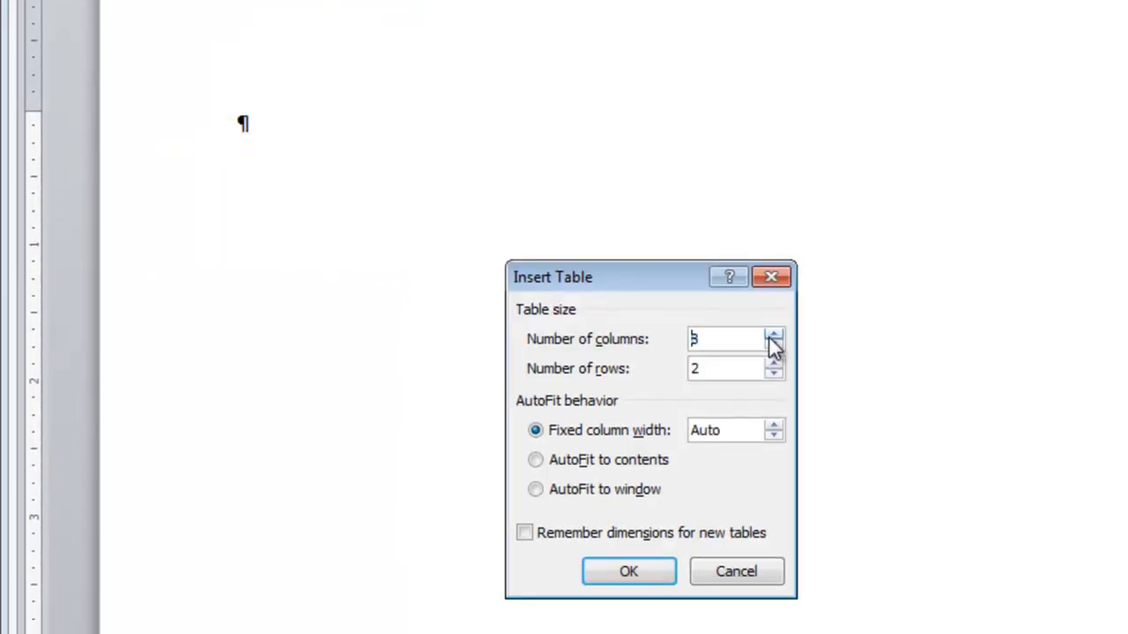
left_click(772, 365)
left_click(773, 365)
left_click(773, 365)
left_click(772, 365)
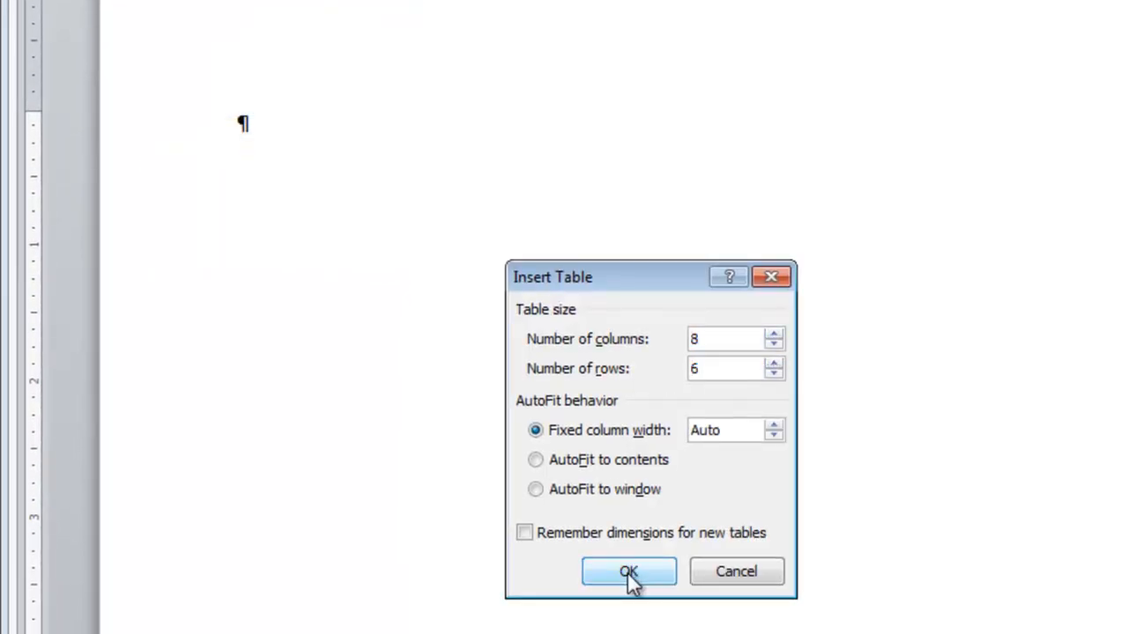
left_click(625, 581)
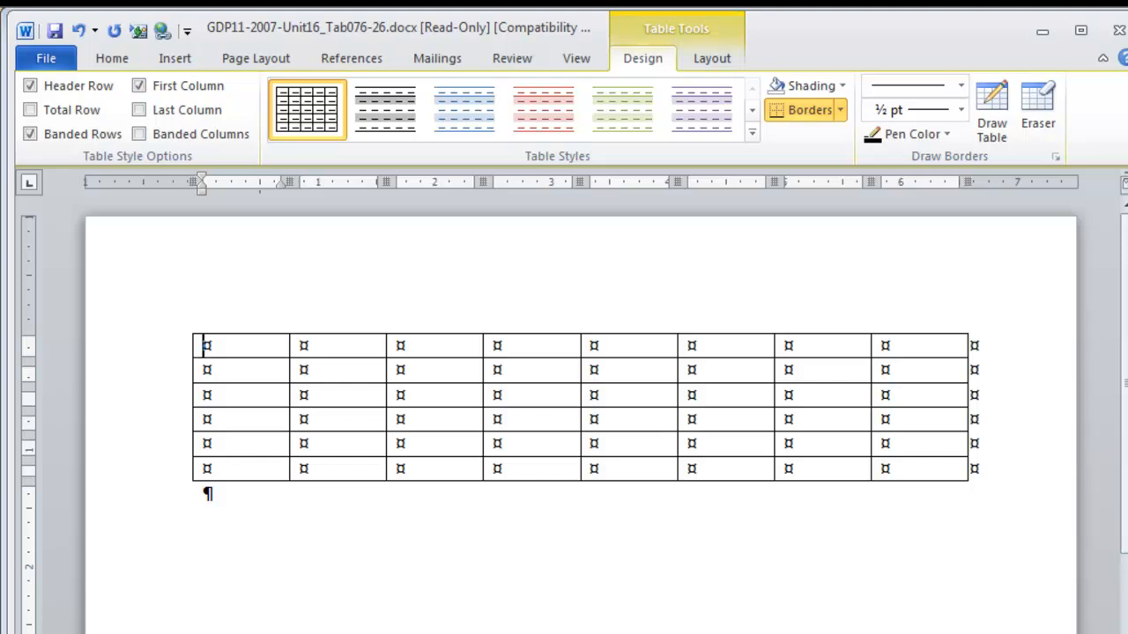
Step: Bold row 1 and enter headings Portfolio Counselor, Years of Experience, Fund Title Code, MSC World Index, Maxim Global Funds Index, Class A/B/C Management Fees
left_click(173, 346)
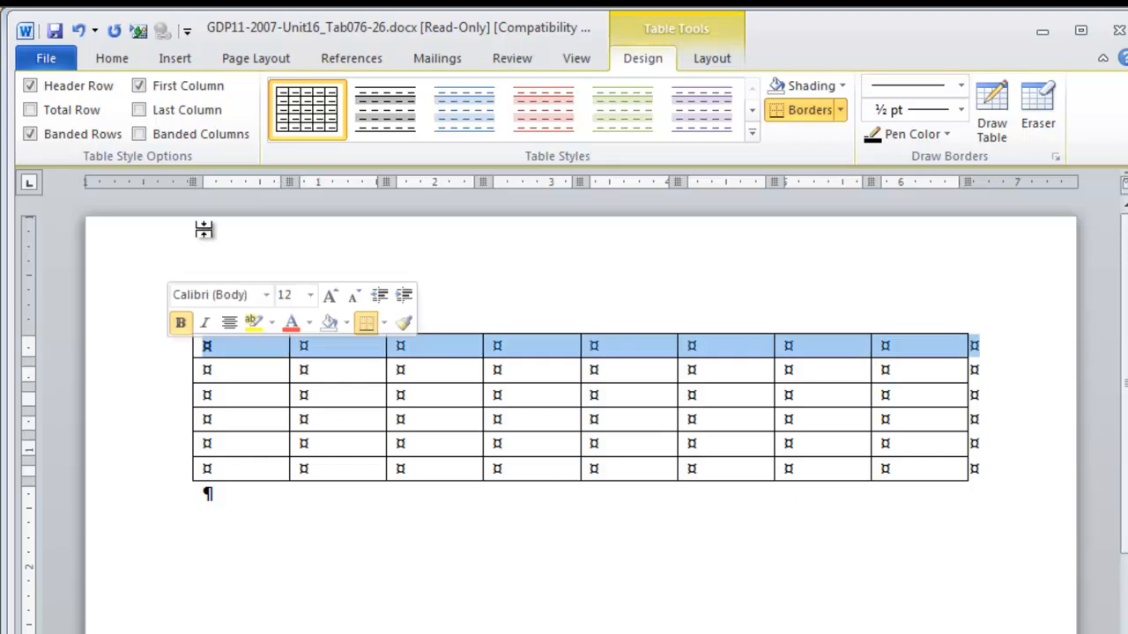
left_click(112, 69)
type("Po")
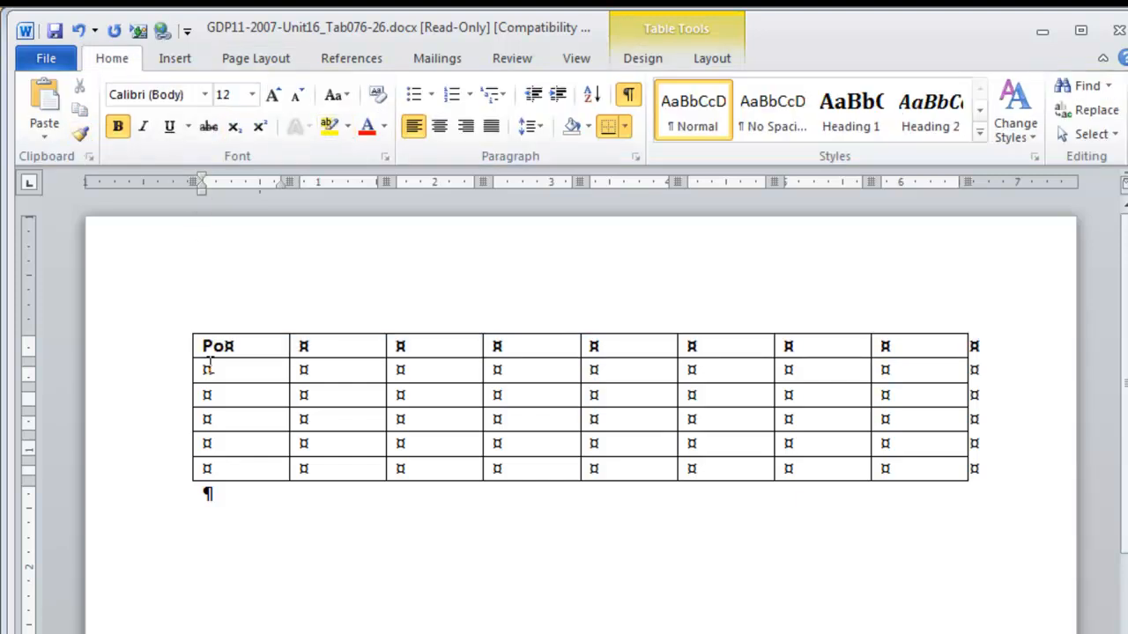
type("rtfolio Coun")
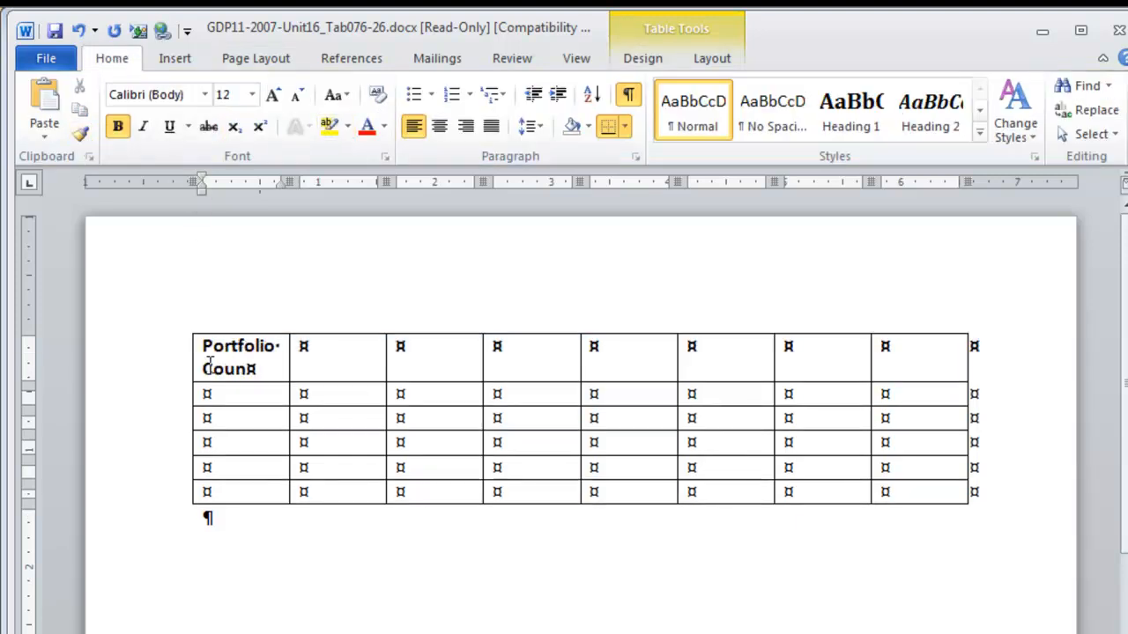
type("selor")
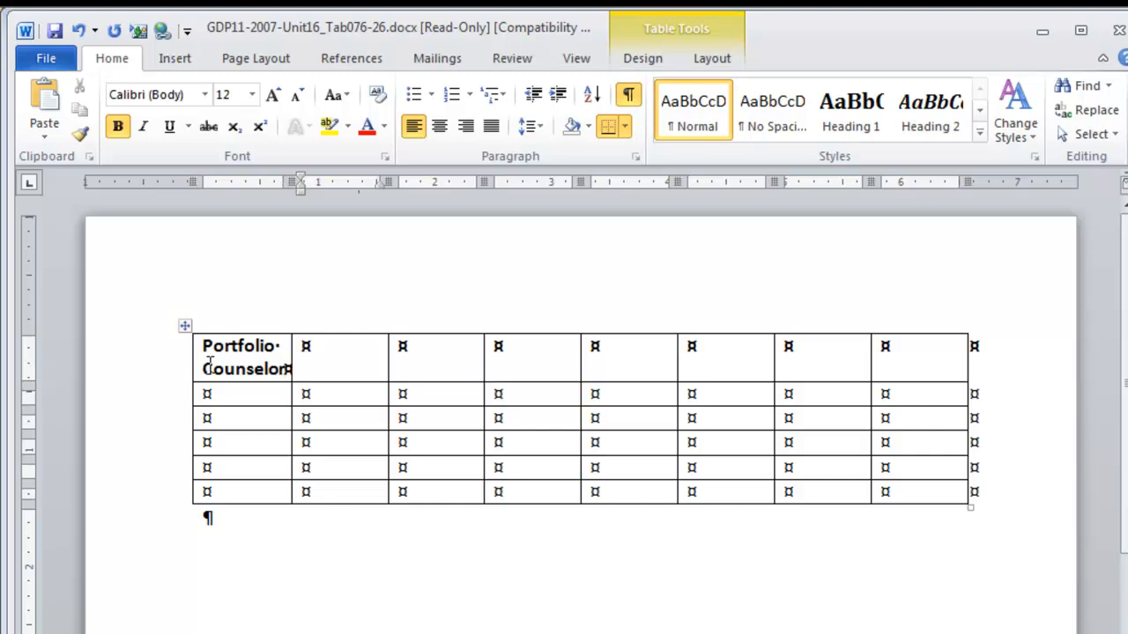
key("Tab")
type("Years of")
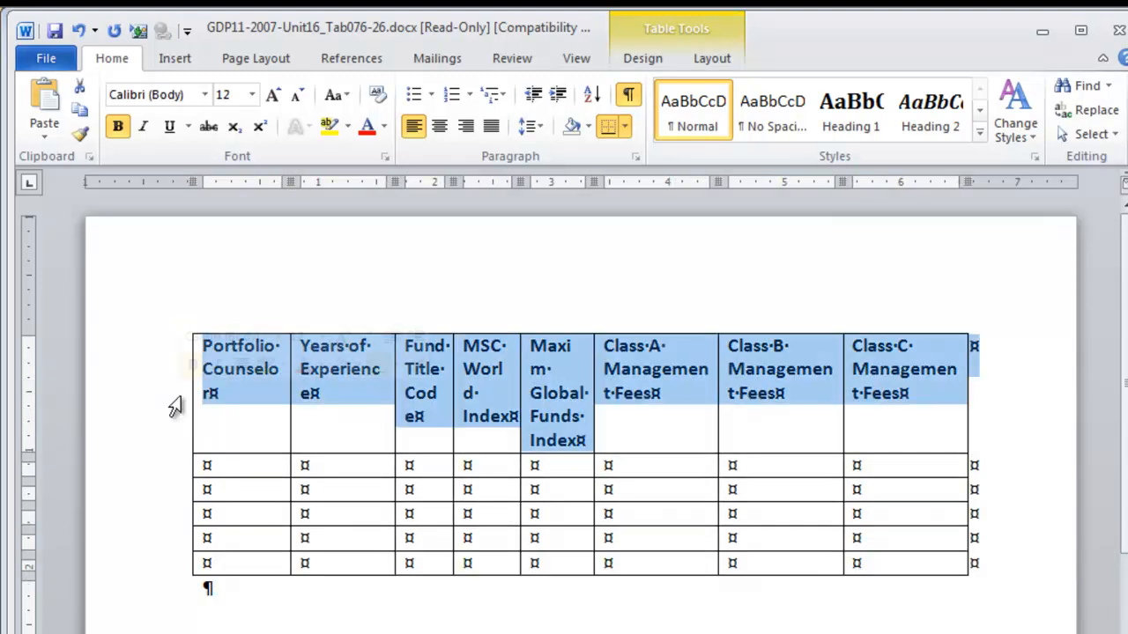
Step: Change the text direction of the heading row so the column headings read vertically from bottom to top
left_click(715, 64)
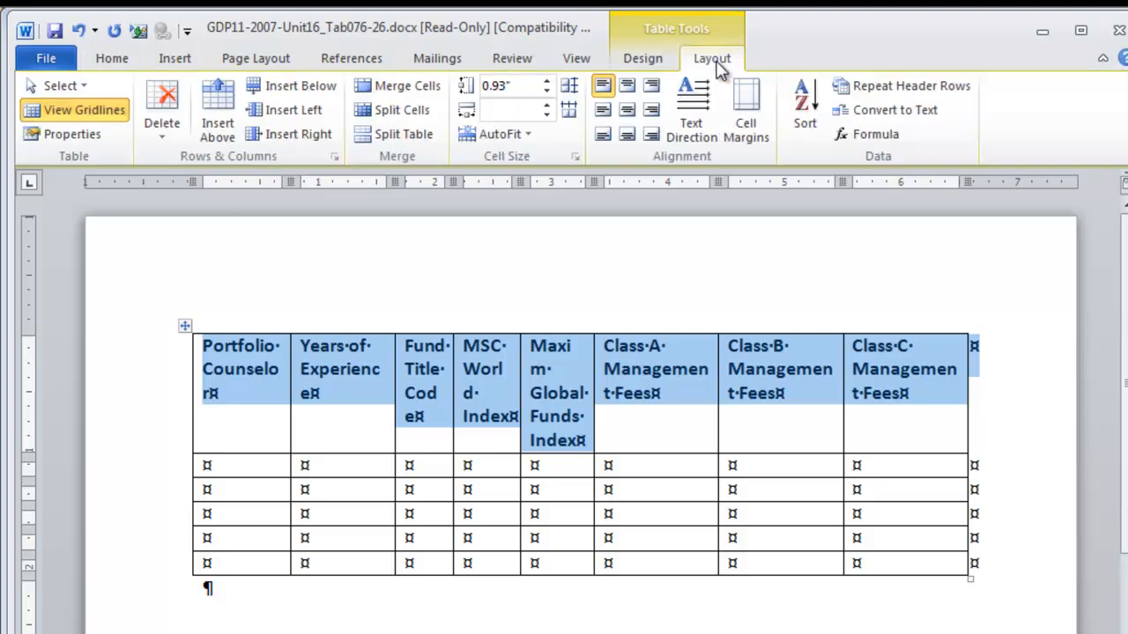
left_click(696, 126)
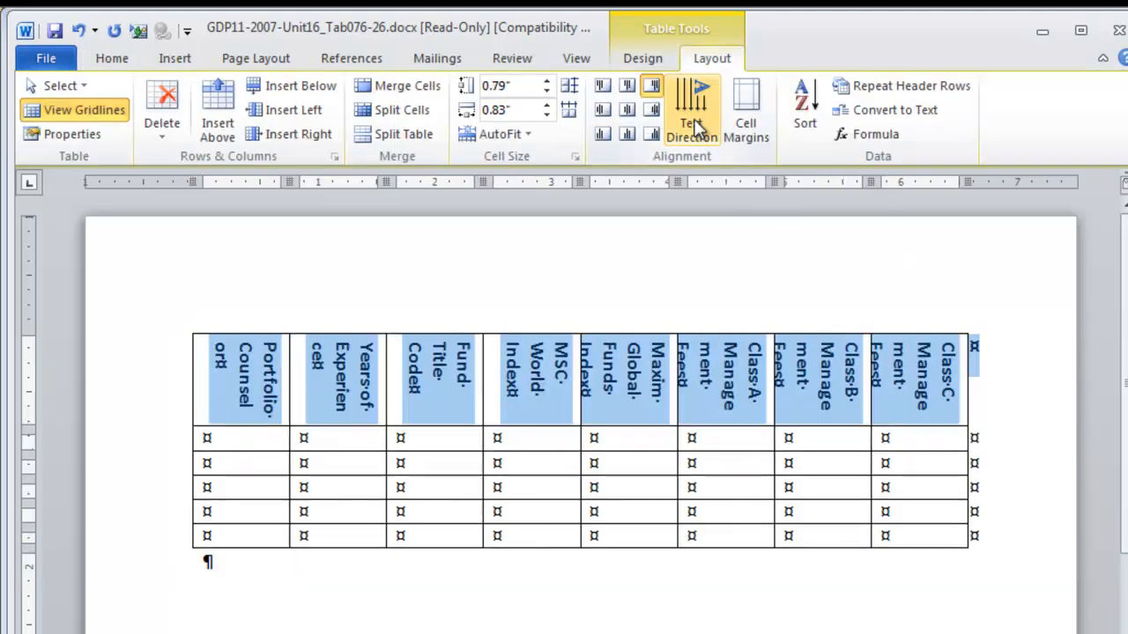
left_click(696, 126)
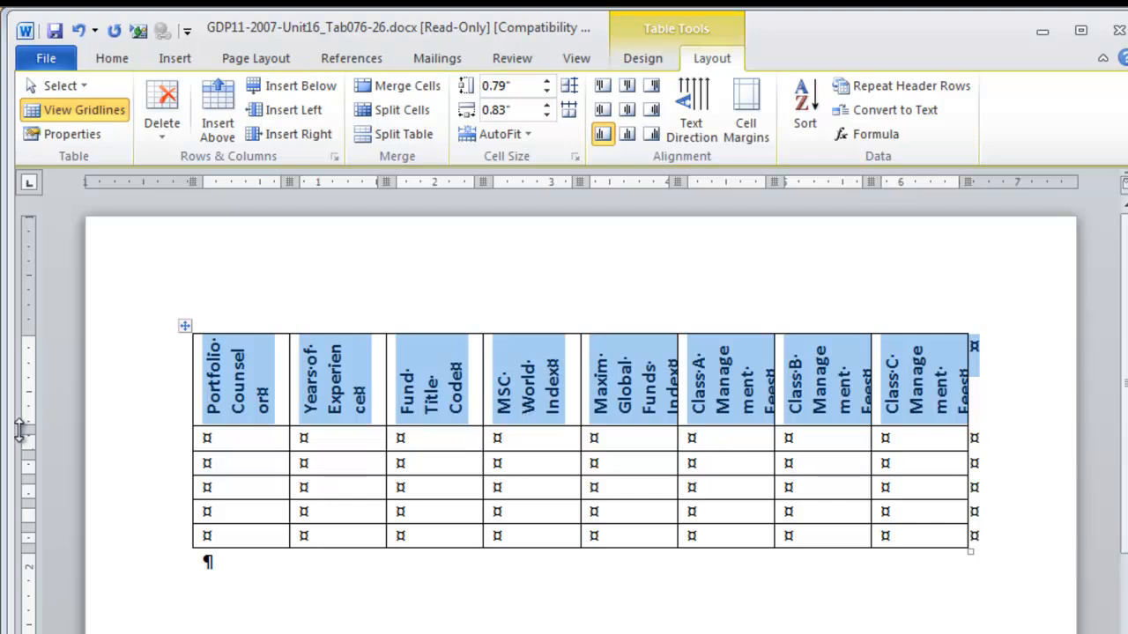
Step: Increase the heading row's height to about 2.06 inches so no heading wraps, and align the headings bottom center
left_click_drag(211, 426, 223, 536)
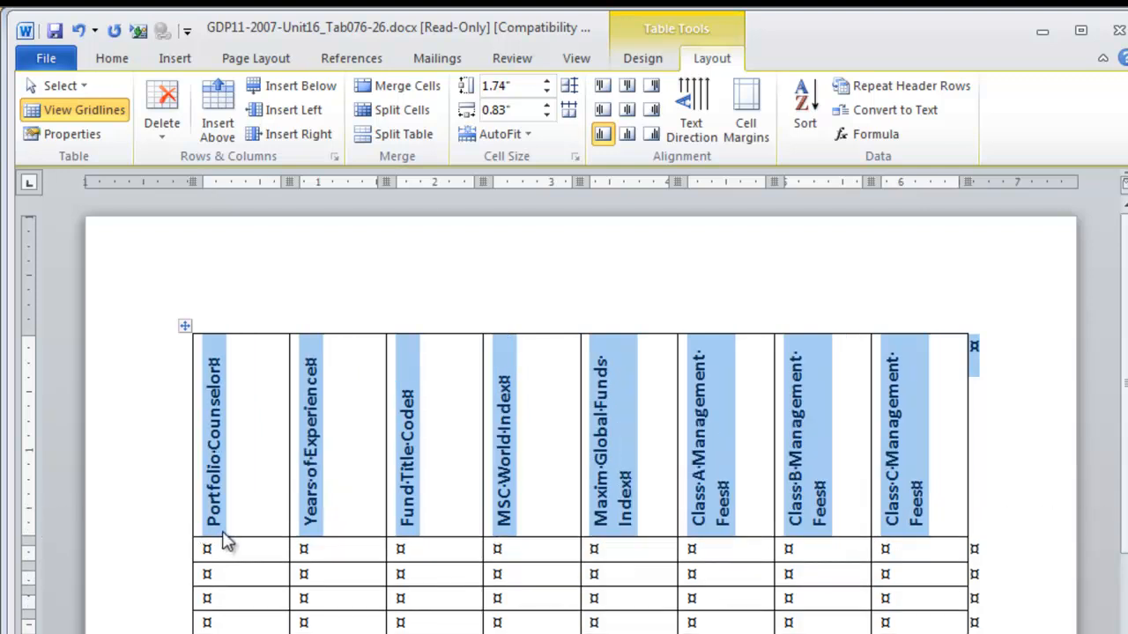
left_click_drag(222, 537, 221, 575)
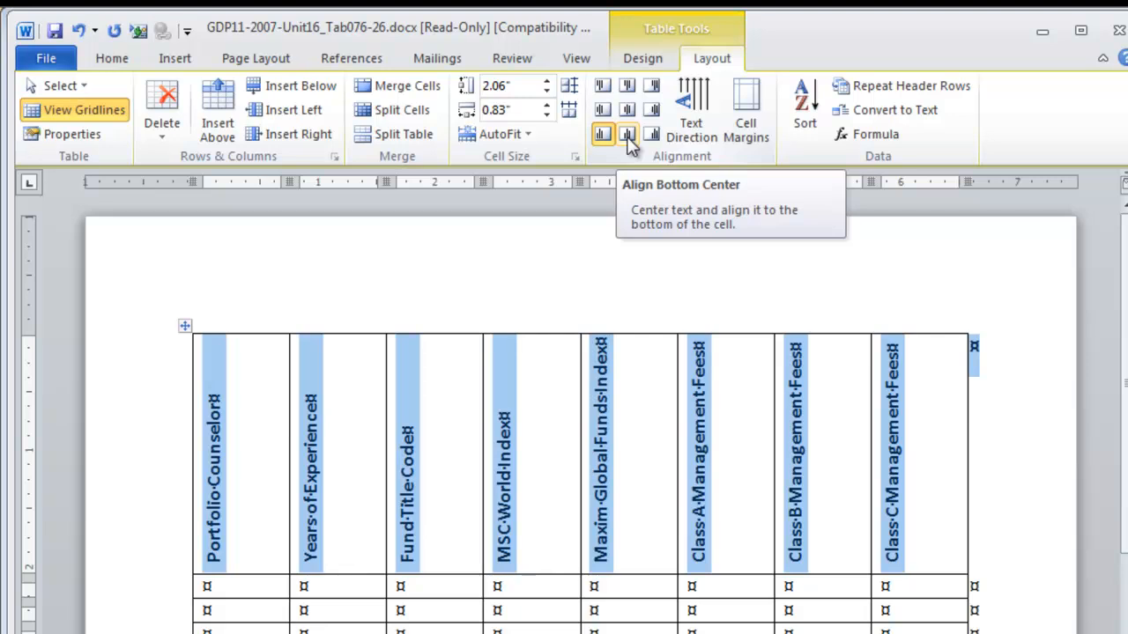
left_click(626, 137)
Step: Fill rows 2 through 5 with each counselor's name, years of experience, fund title code, index percentages and class management fees
key("Down")
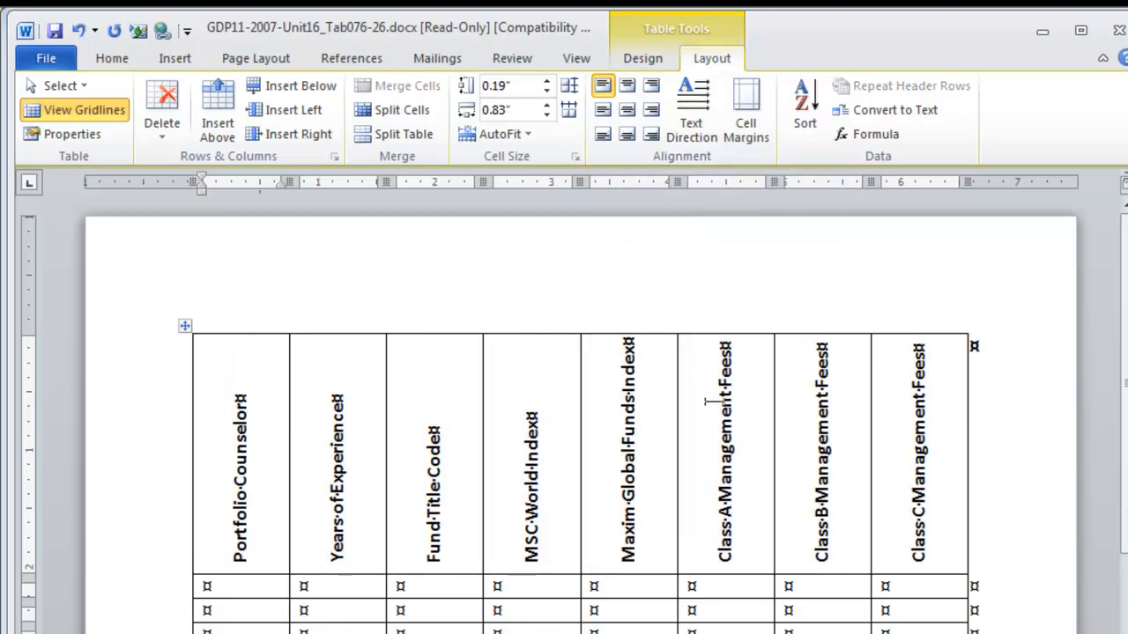
type("Steven Burgess")
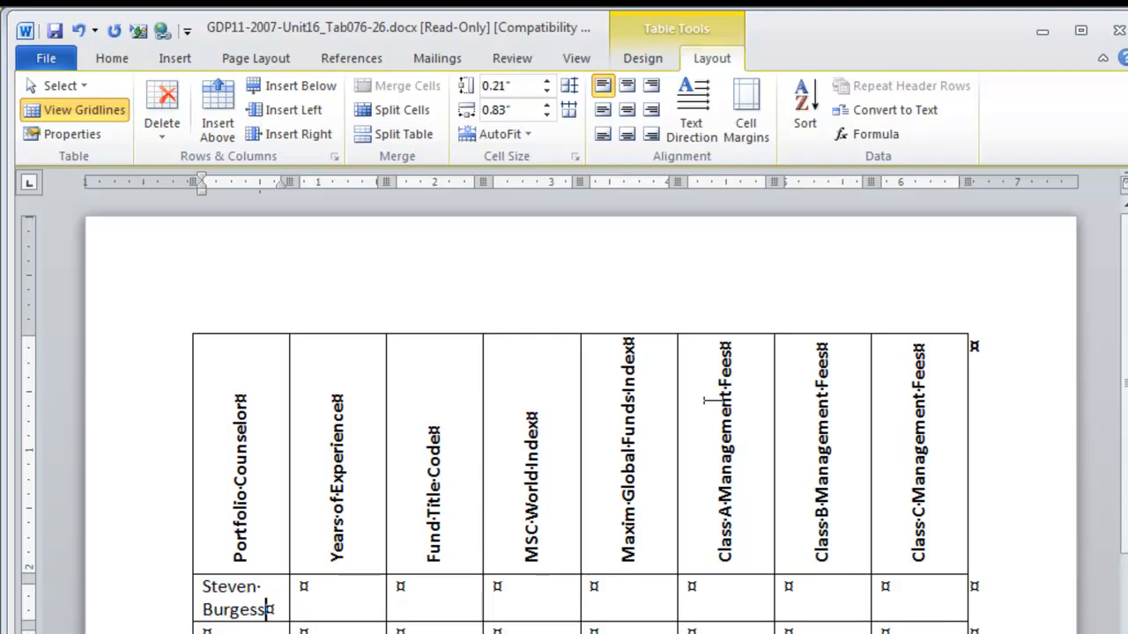
key("Tab")
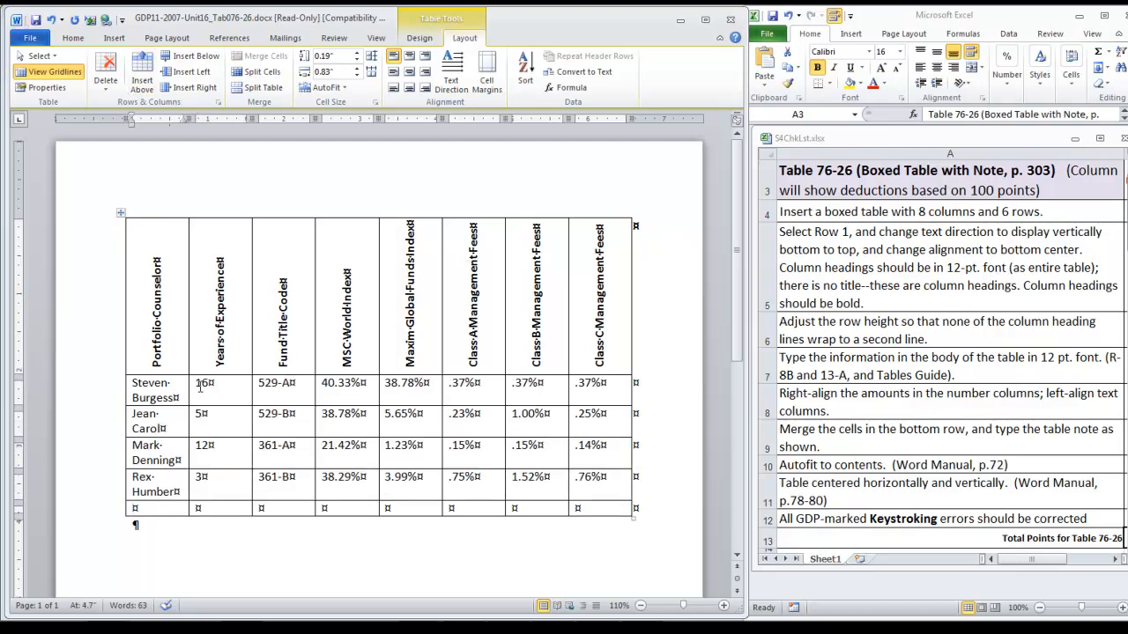
Step: Right-align the body entries in rows 2 through 5, from the Years of Experience column through Class C Management Fees
left_click_drag(197, 385, 588, 474)
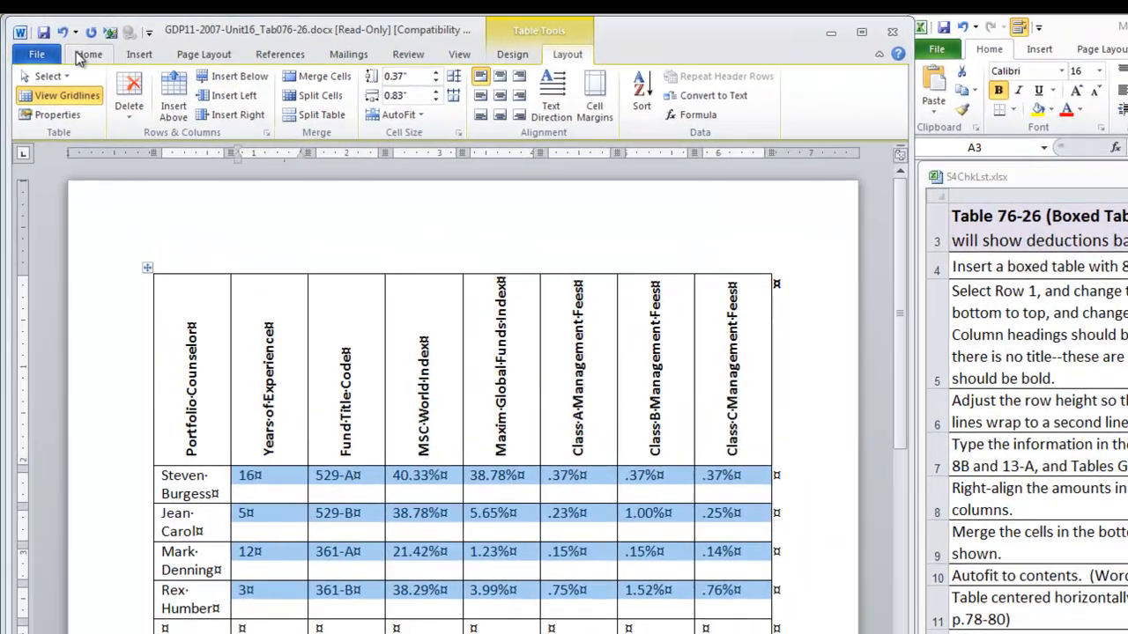
left_click(72, 38)
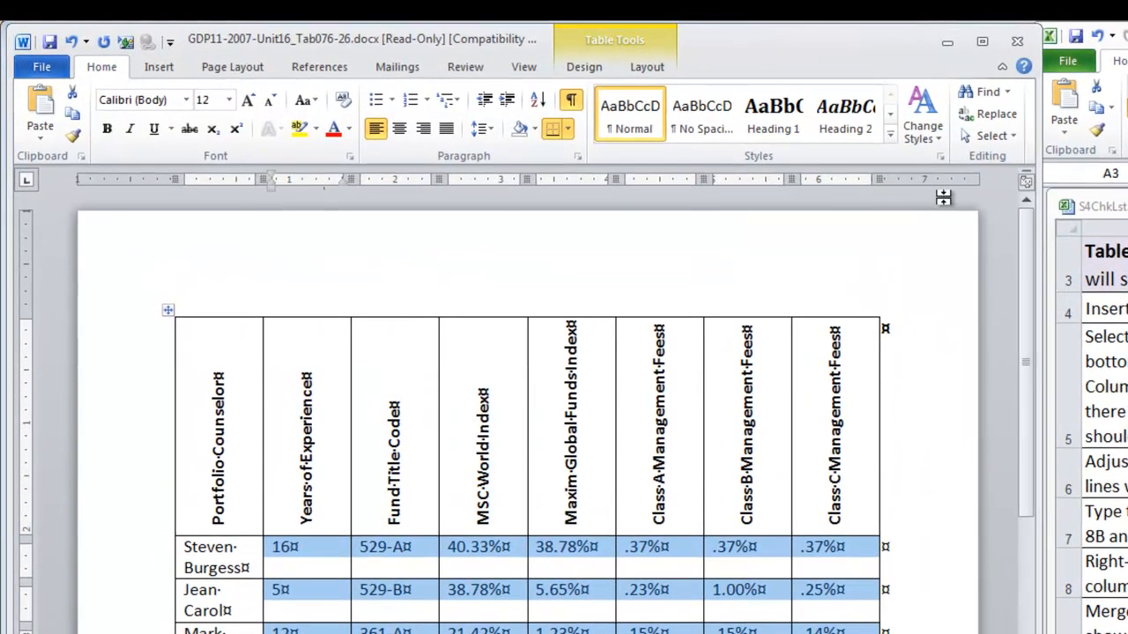
left_click(423, 129)
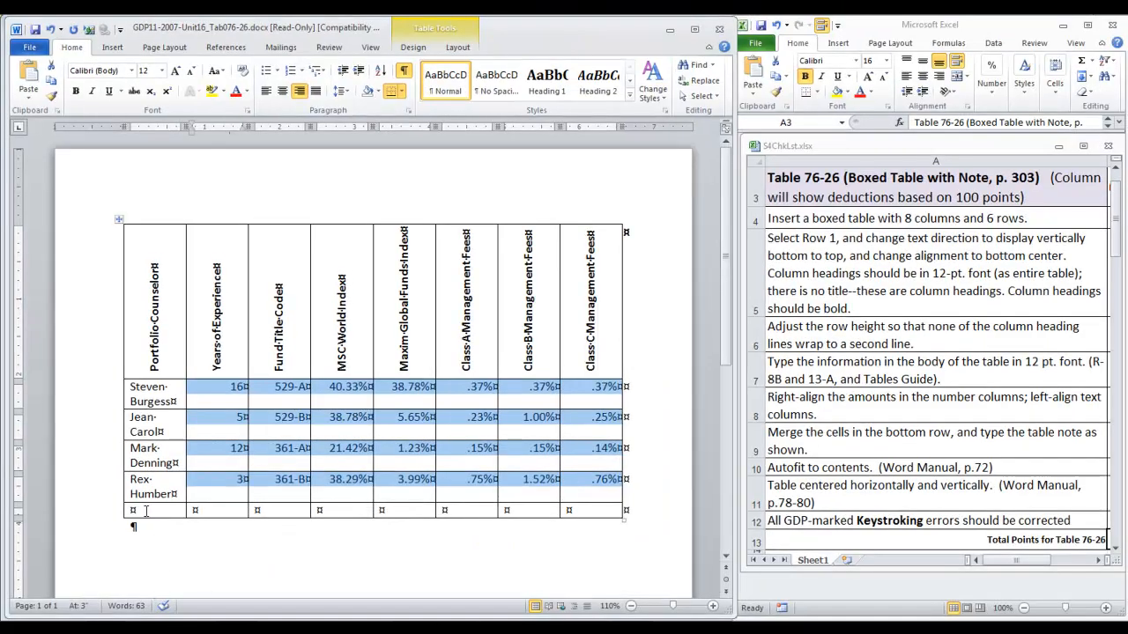
Step: Merge the cells of the table's bottom row and enter "Note: This information is subject to change." there
left_click_drag(147, 511, 341, 518)
right_click(342, 518)
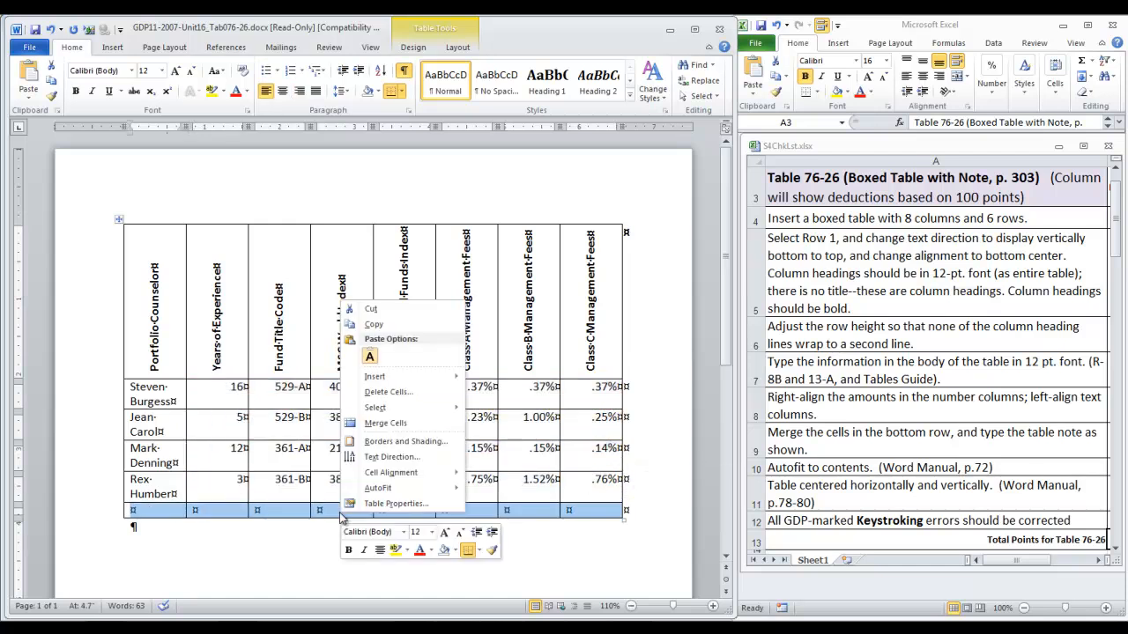
left_click(393, 424)
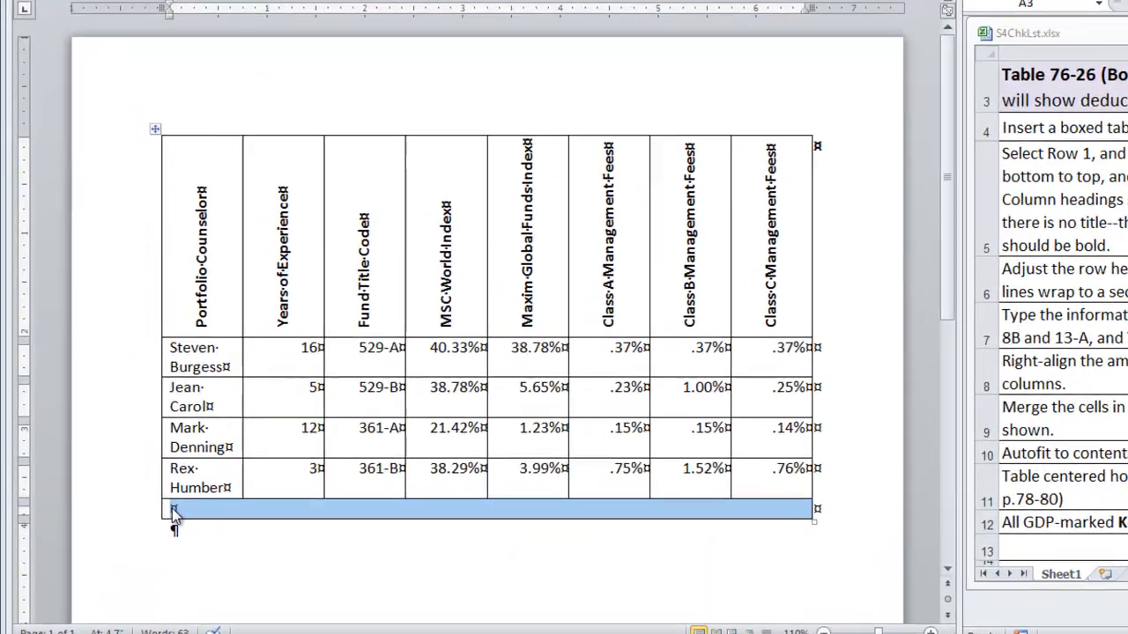
left_click(133, 512)
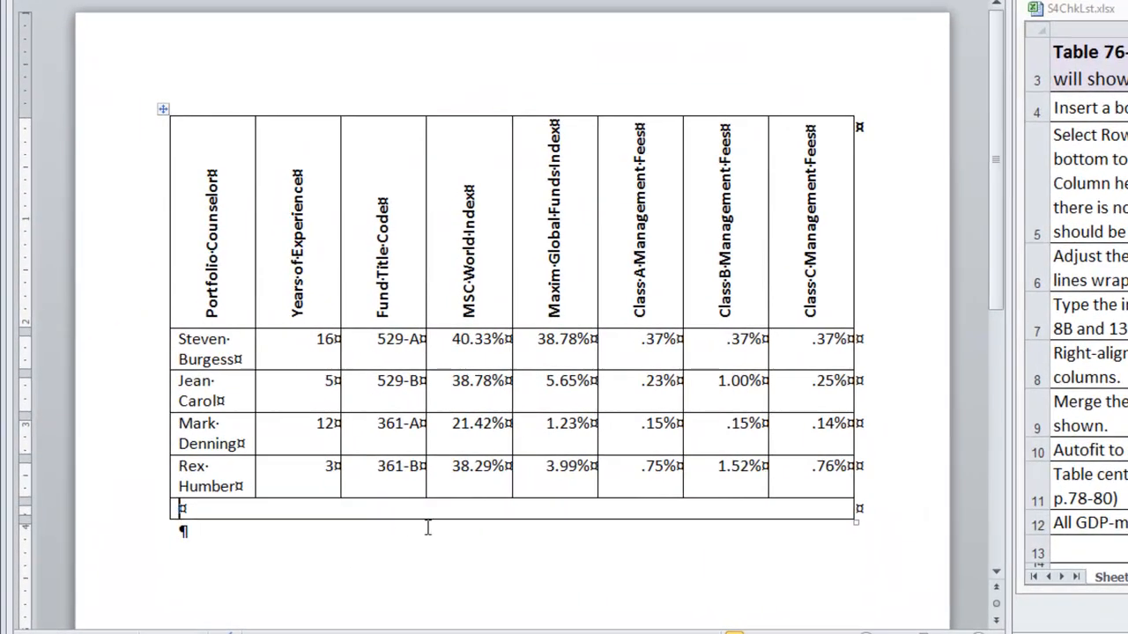
type("Note: This information is subject to change.")
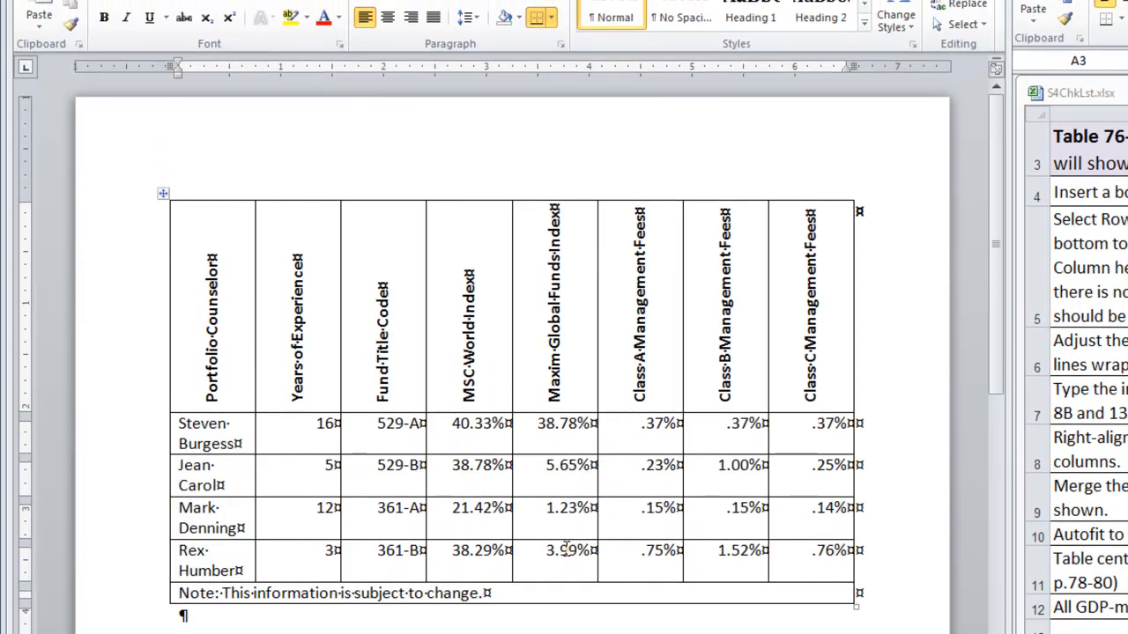
Step: AutoFit the table to its contents and center the whole table horizontally on the page
right_click(470, 476)
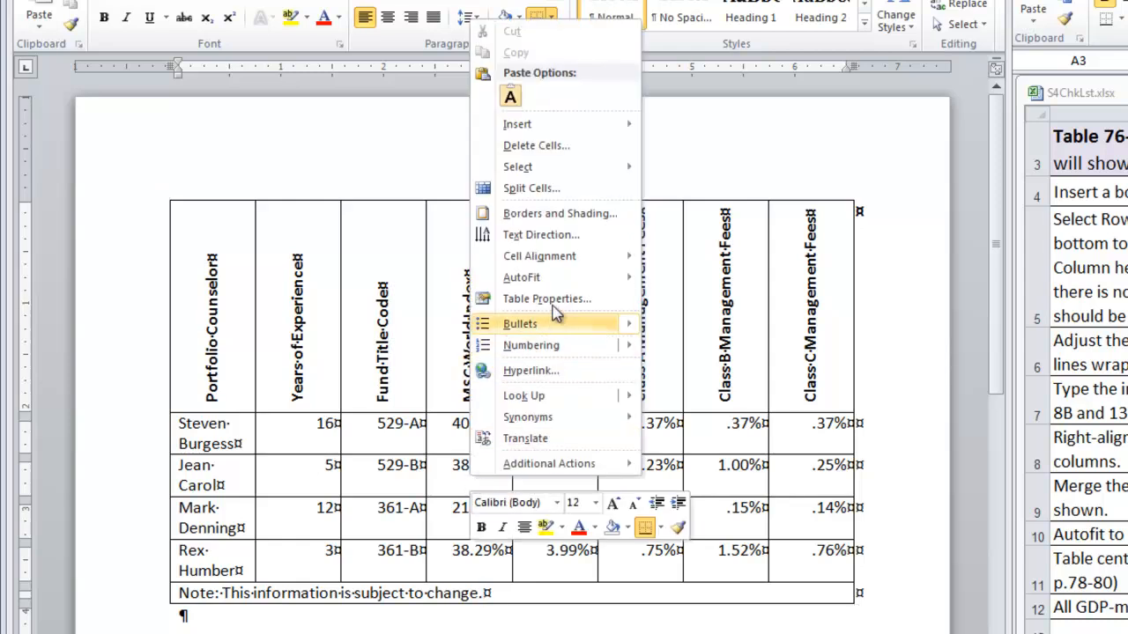
mouse_move(557, 284)
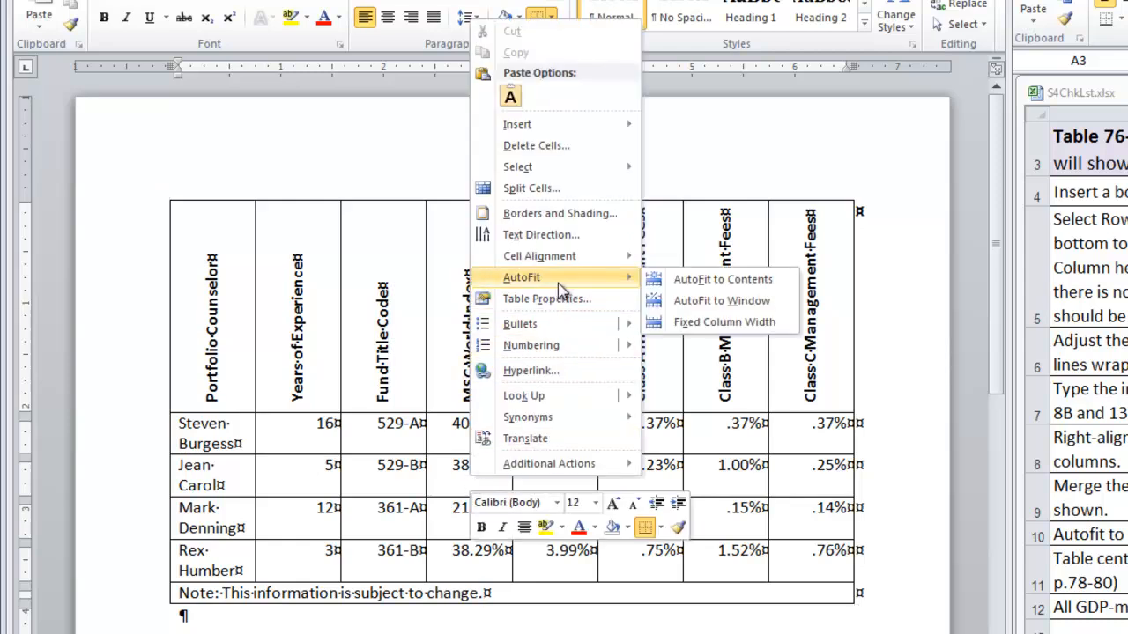
left_click(723, 279)
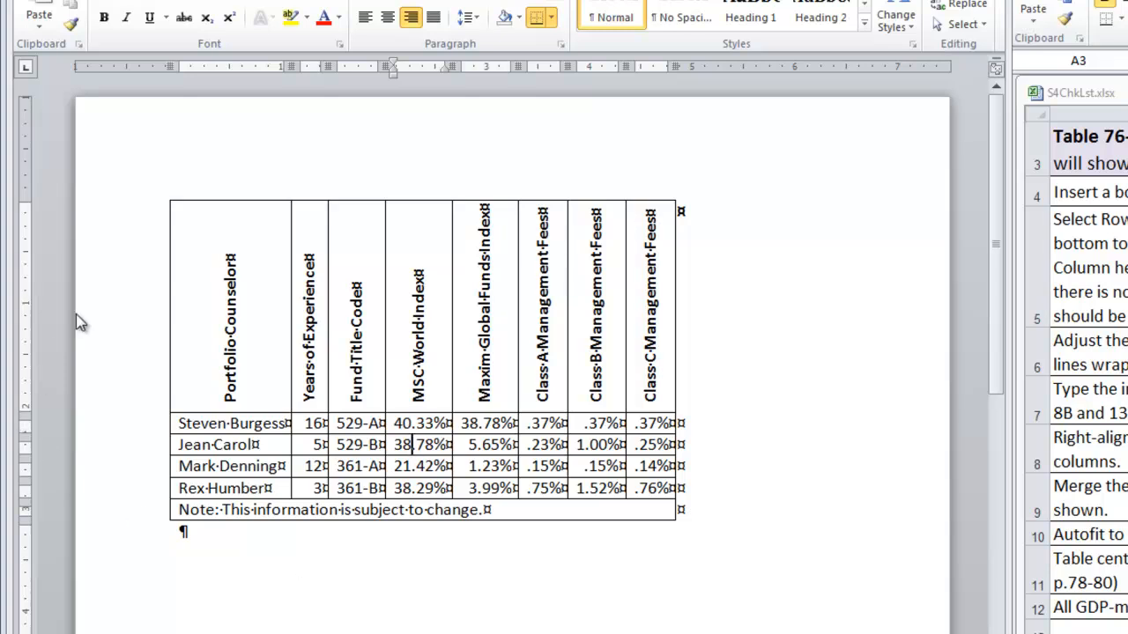
left_click(162, 196)
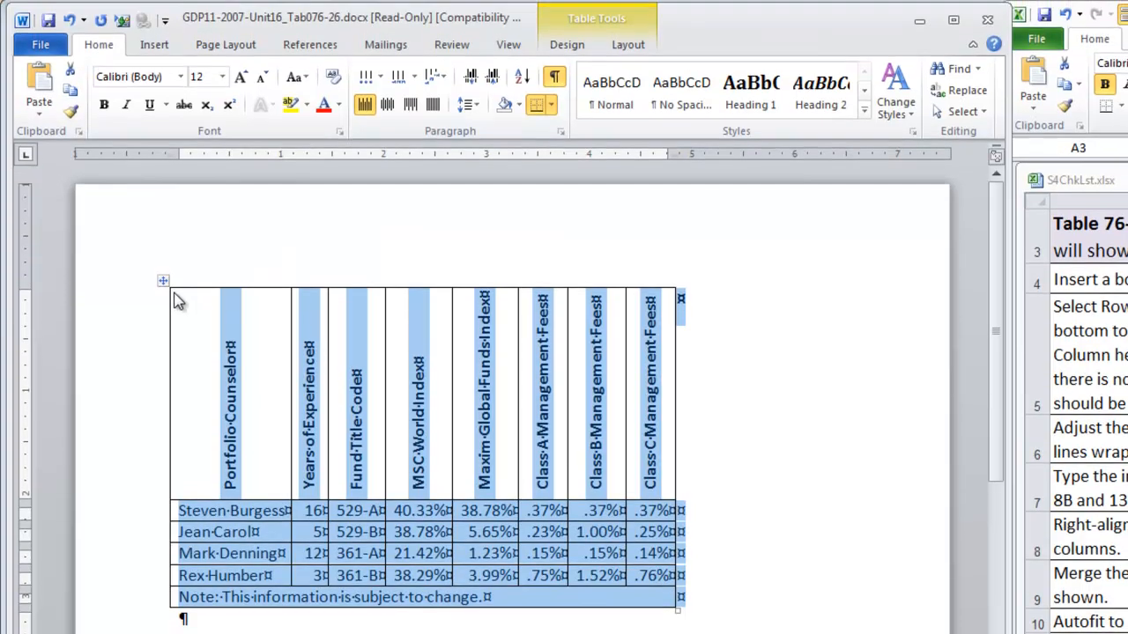
left_click(390, 118)
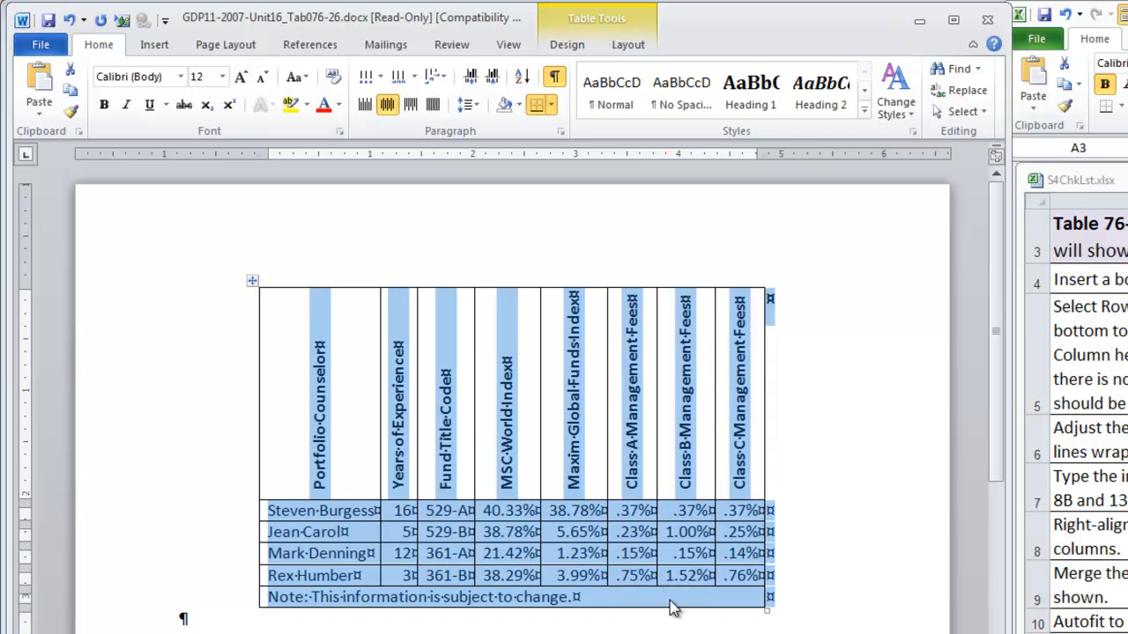
Step: Review the table's horizontal alignment in Table Properties, leaving the settings as they are
left_click(181, 614)
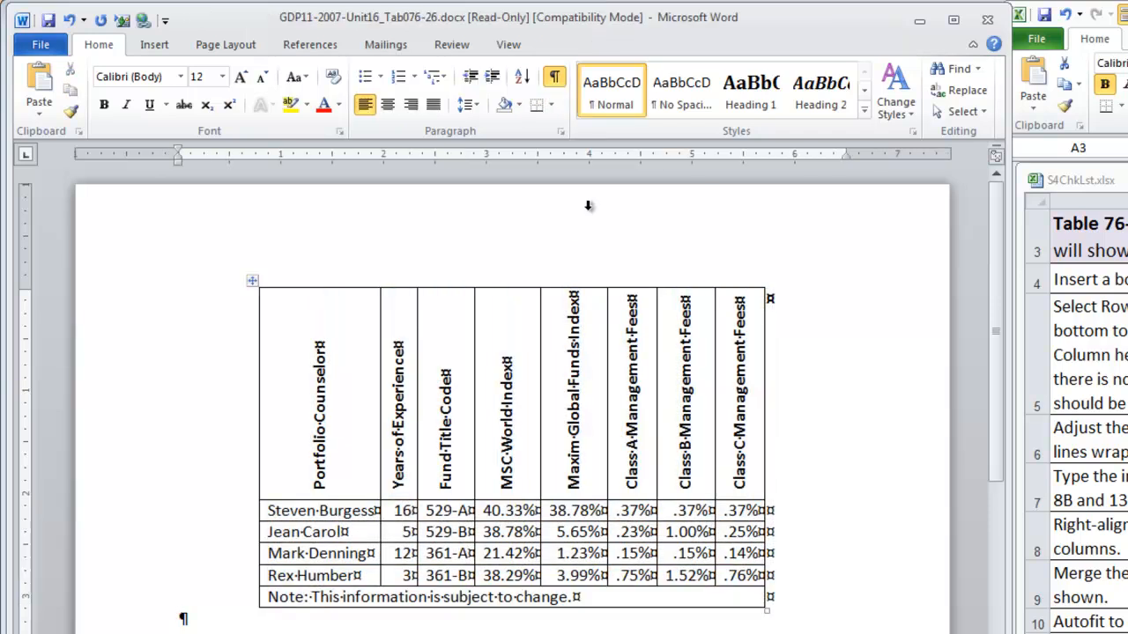
left_click(447, 406)
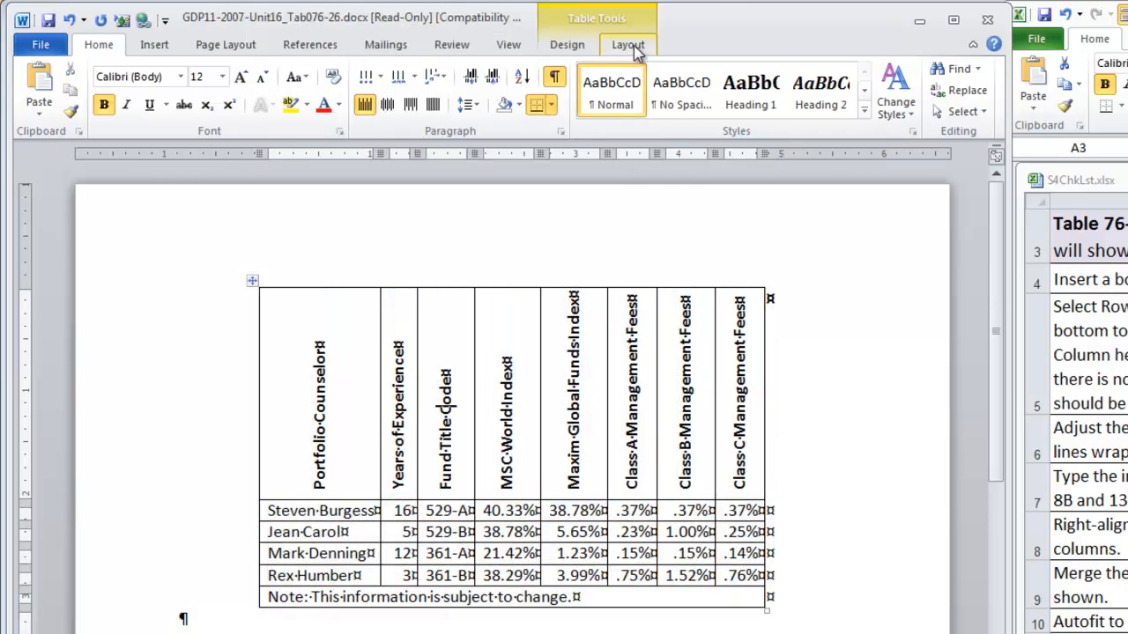
left_click(630, 46)
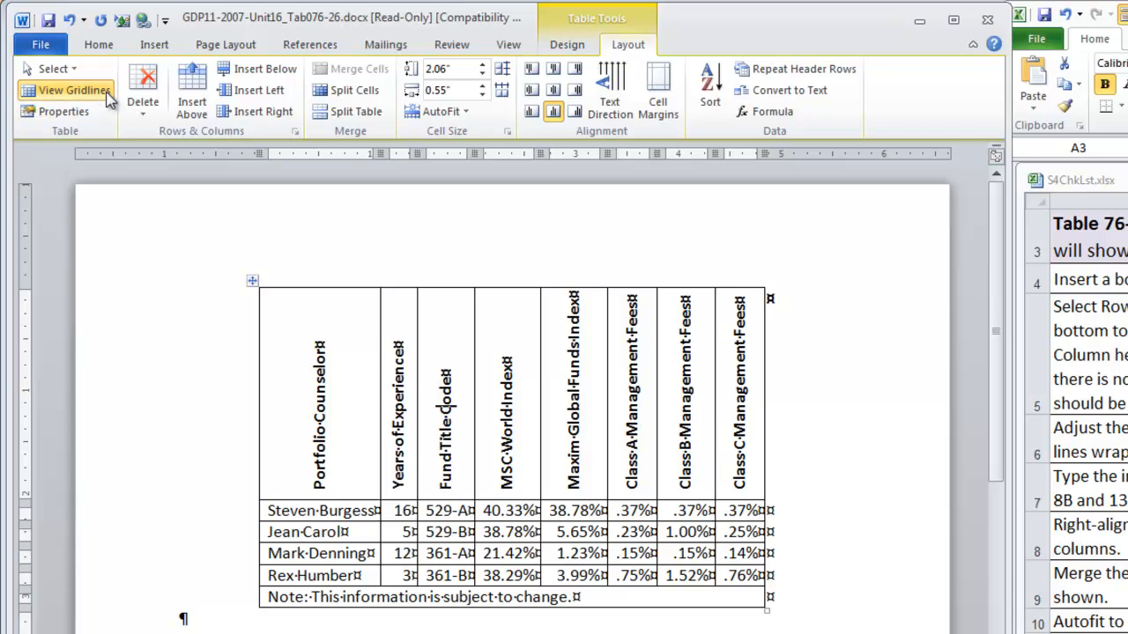
left_click(45, 113)
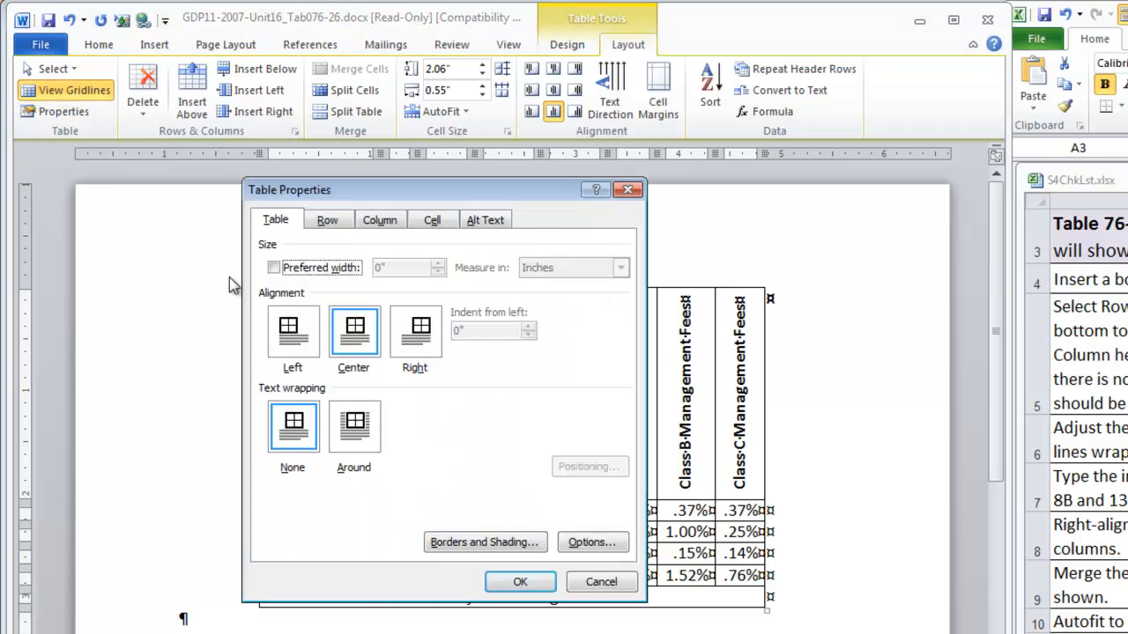
left_click(599, 583)
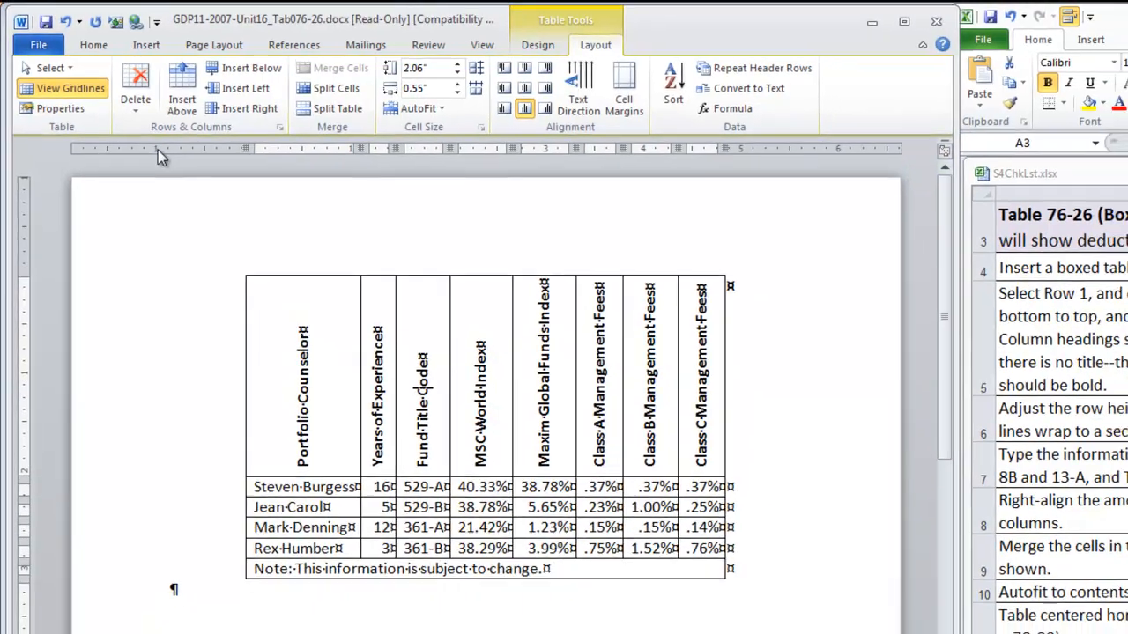
Step: Set the page's vertical alignment to Center for the whole document in Page Setup
double_click(167, 154)
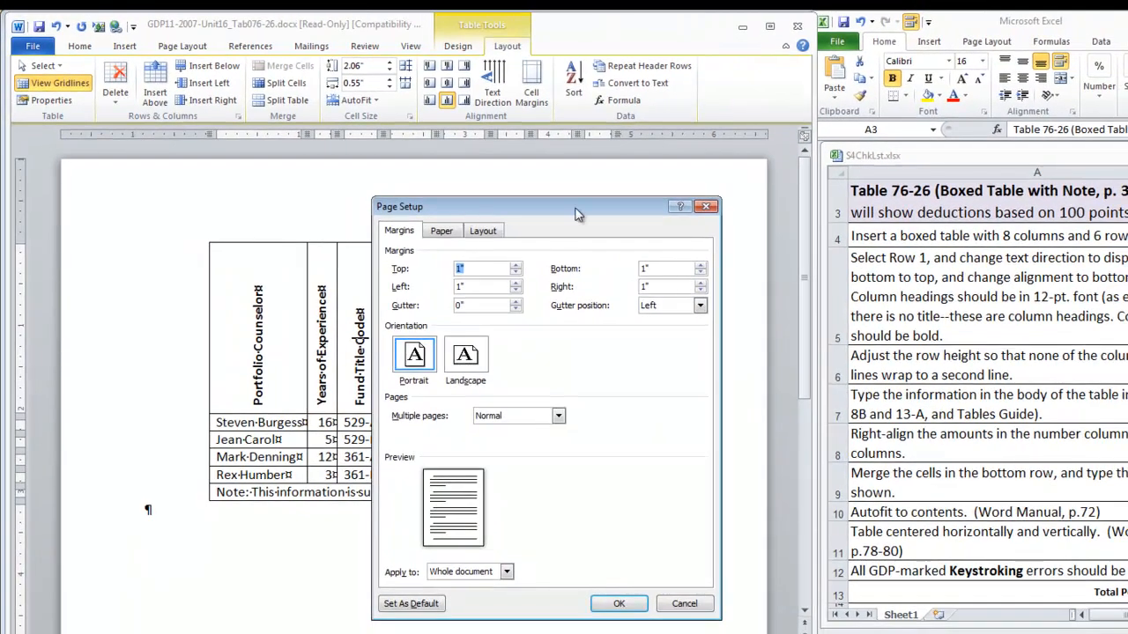
left_click_drag(575, 206, 612, 168)
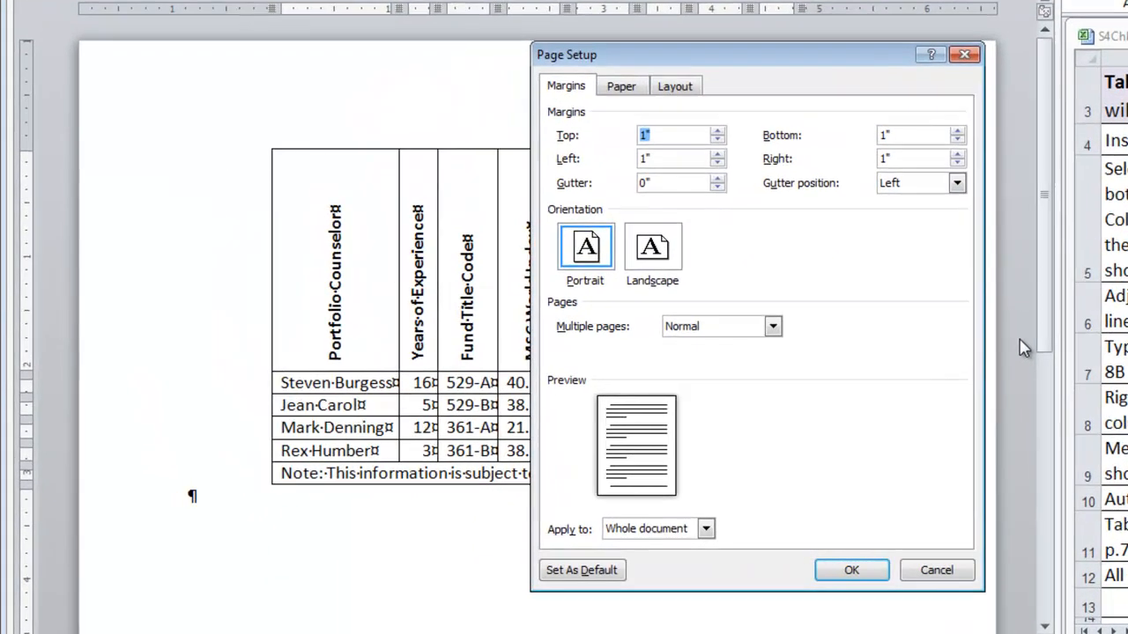
left_click(677, 88)
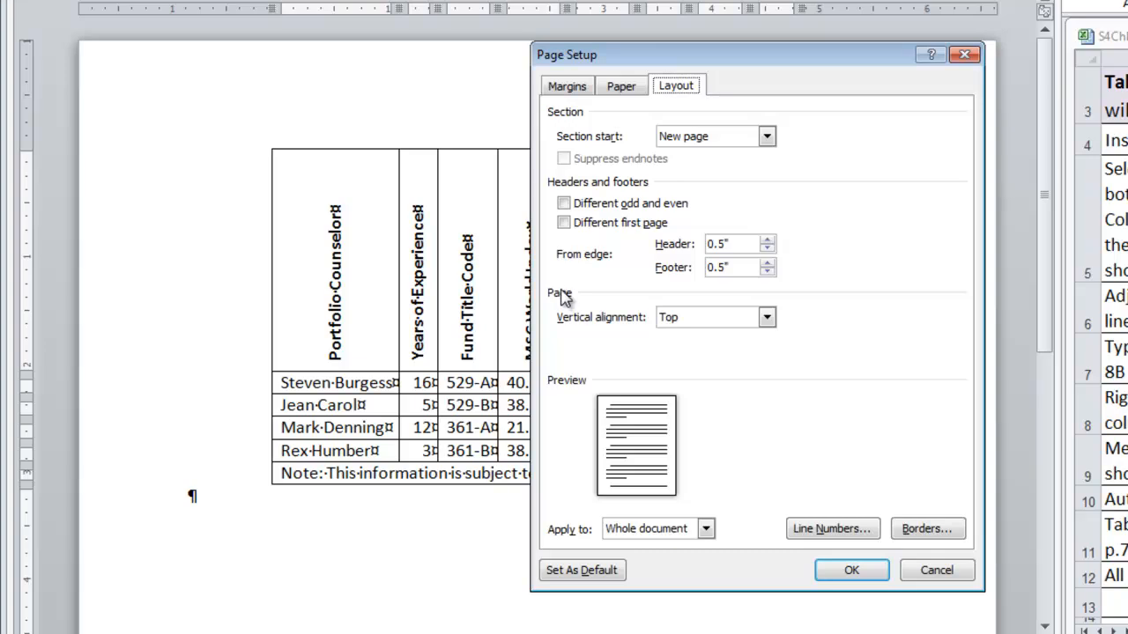
left_click(767, 317)
left_click(730, 352)
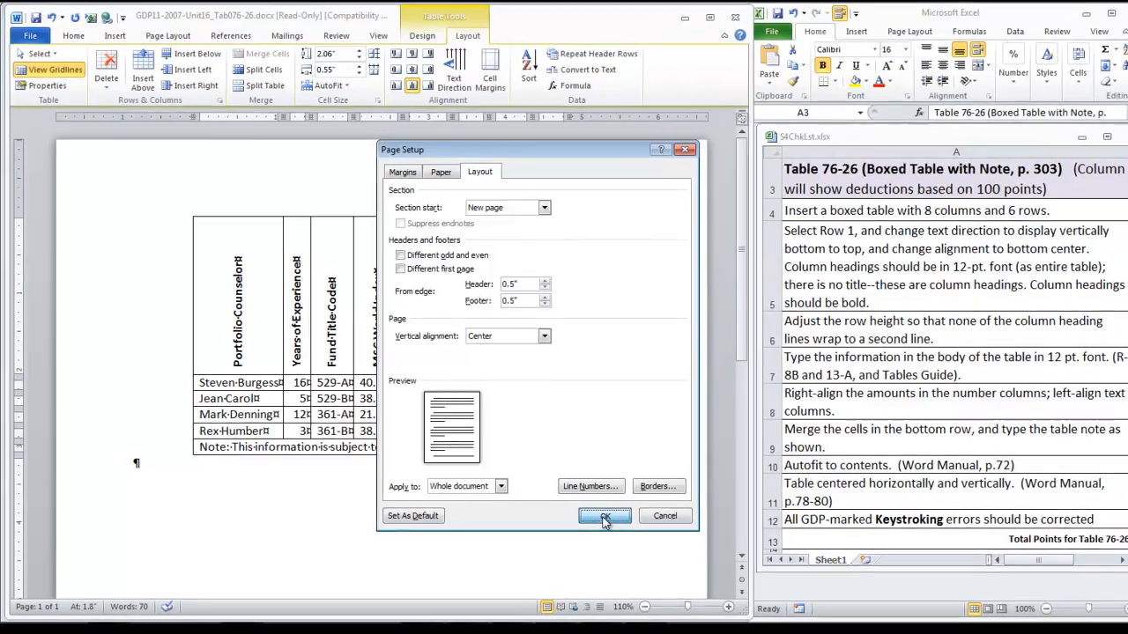
left_click(770, 555)
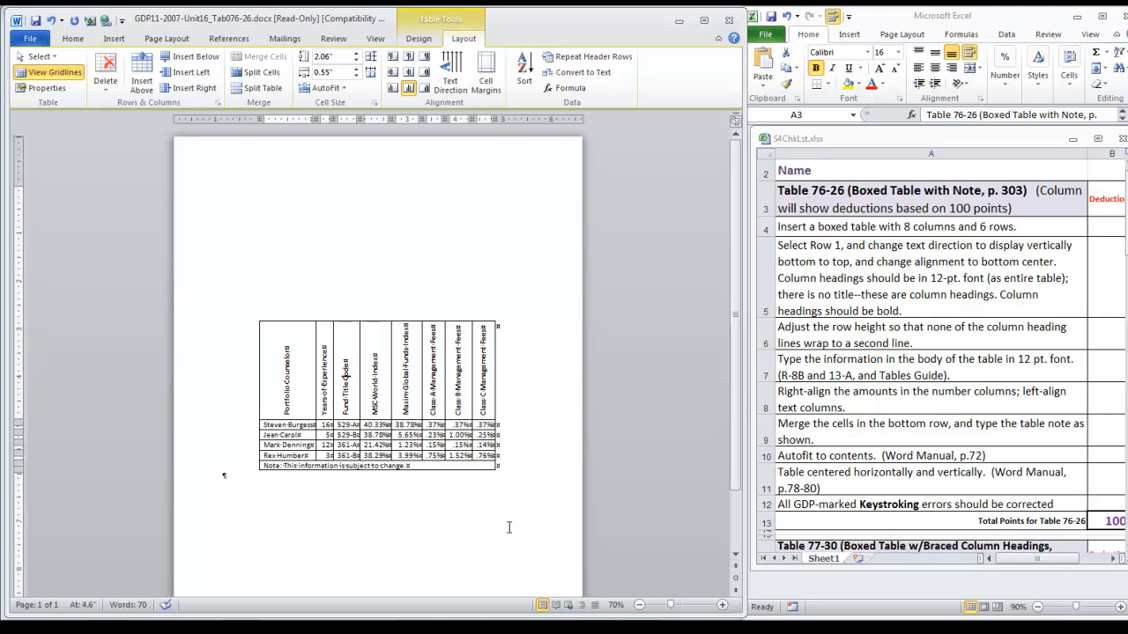
Step: Examine the finished table's horizontal and vertical placement on the page at reduced zoom
scroll(508, 528, "down", 1)
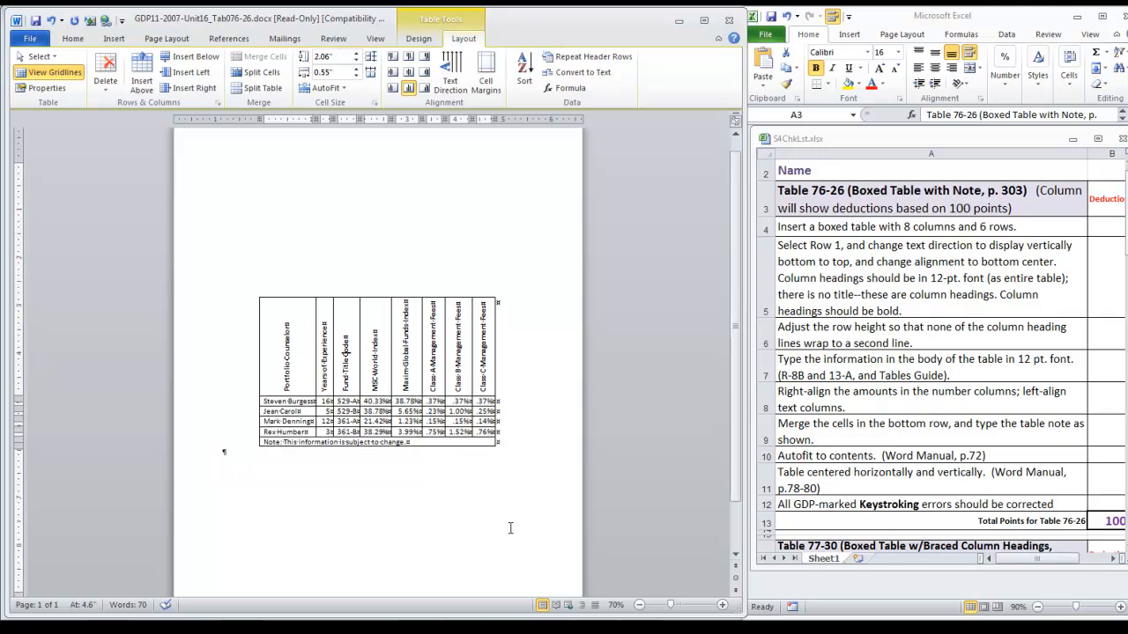
scroll(509, 528, "down", 2)
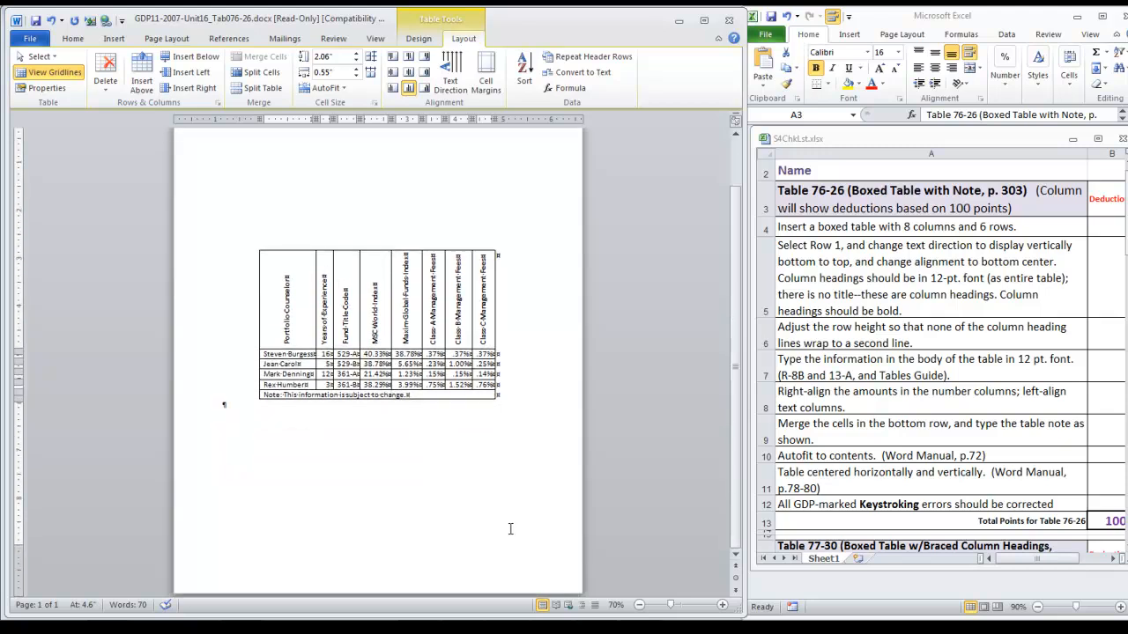
scroll(509, 528, "up", 1)
scroll(509, 528, "up", 2)
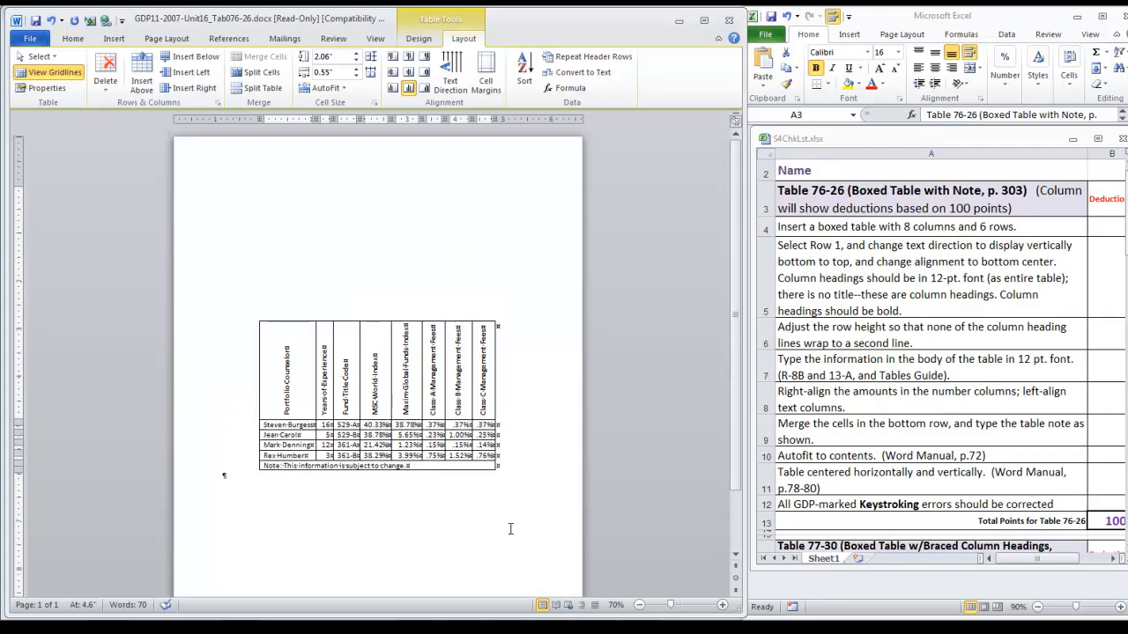
scroll(509, 528, "up", 1, "ctrl")
scroll(546, 546, "down", 3)
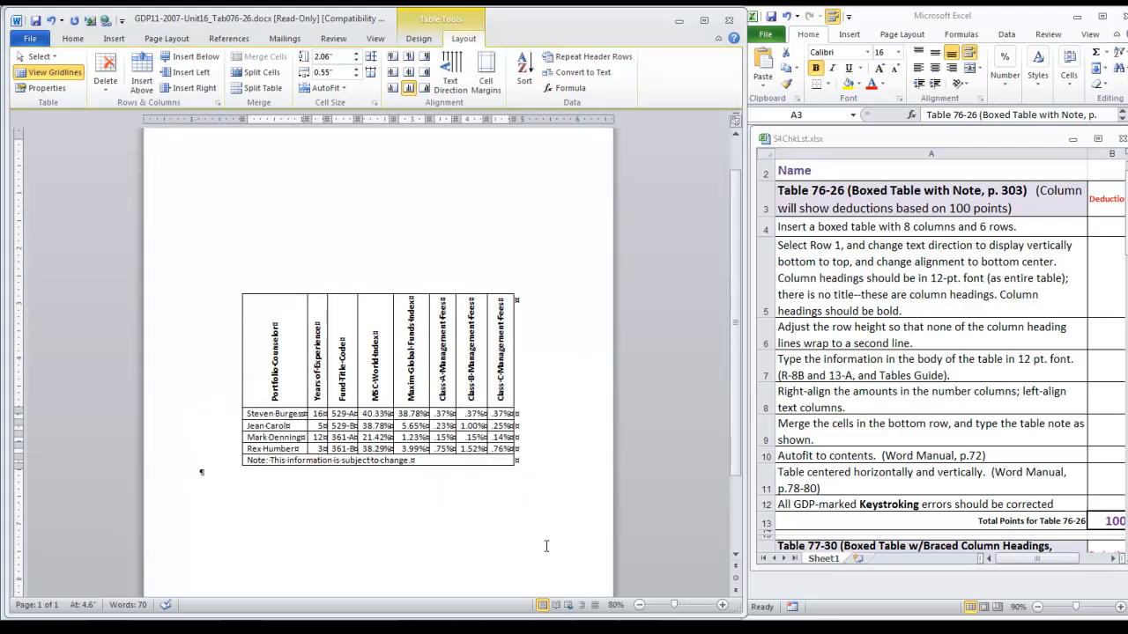
scroll(546, 546, "down", 1)
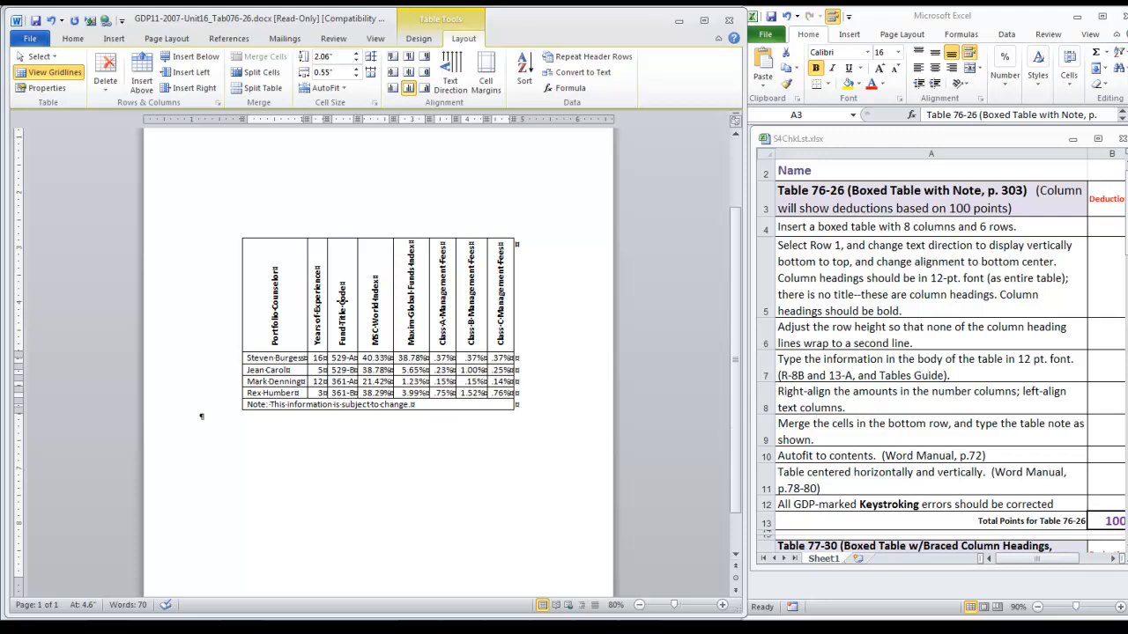